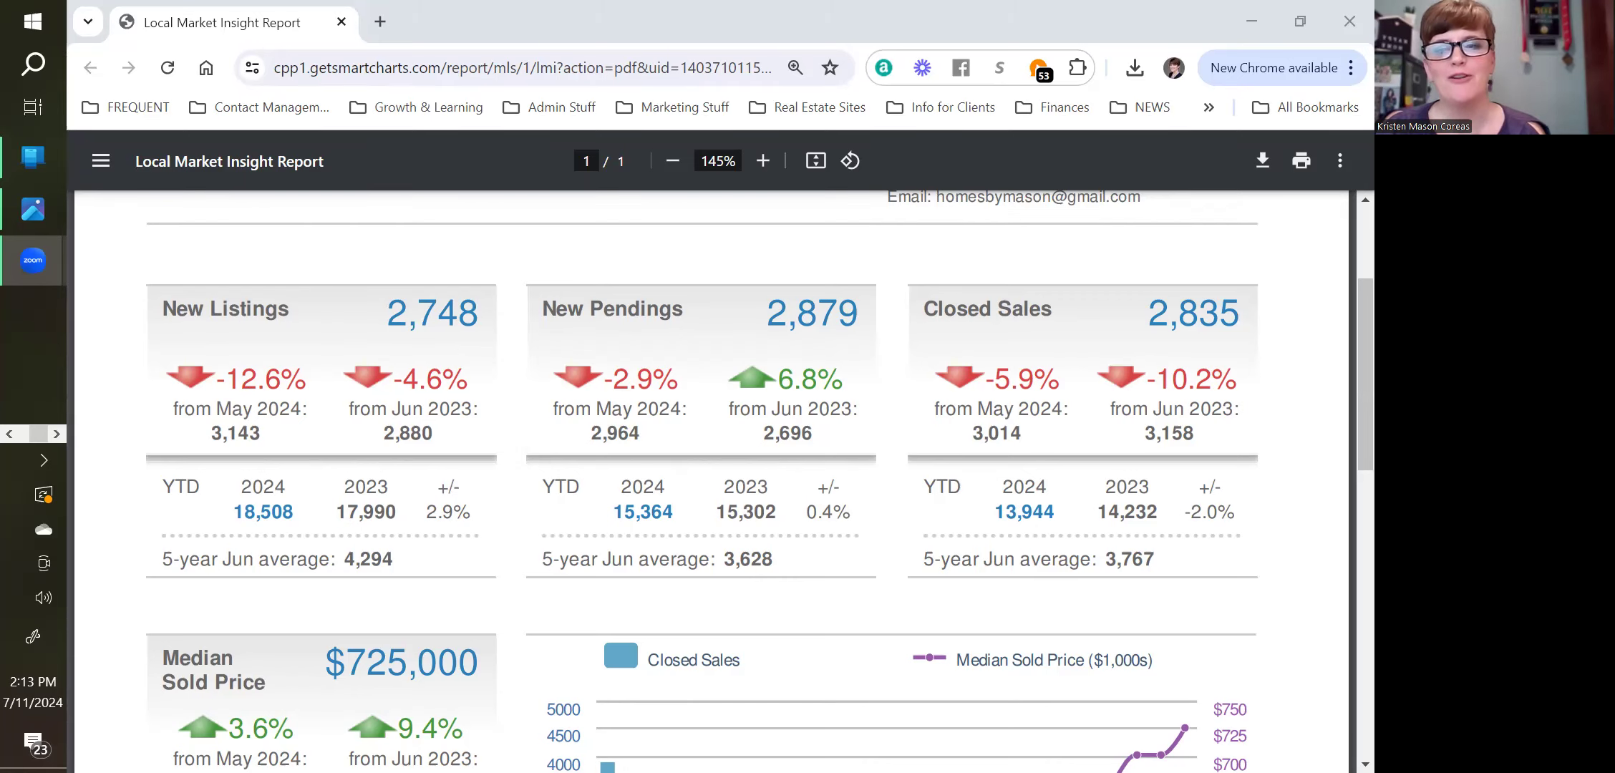
scroll(480, 499, up, 3)
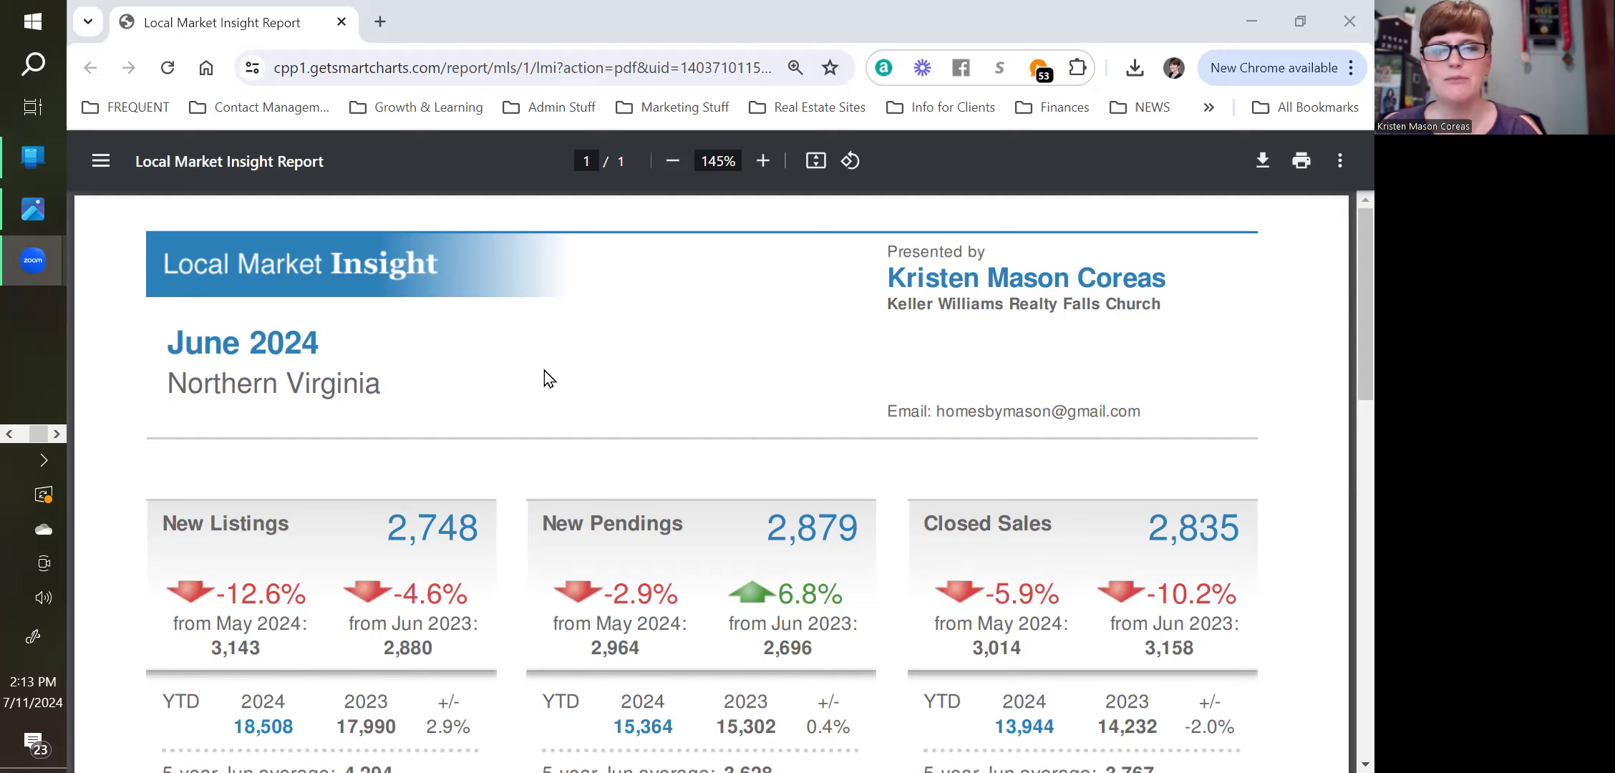
scroll(549, 378, down, 3)
scroll(549, 378, down, 3)
scroll(550, 378, down, 2)
scroll(549, 379, down, 3)
scroll(546, 378, down, 1)
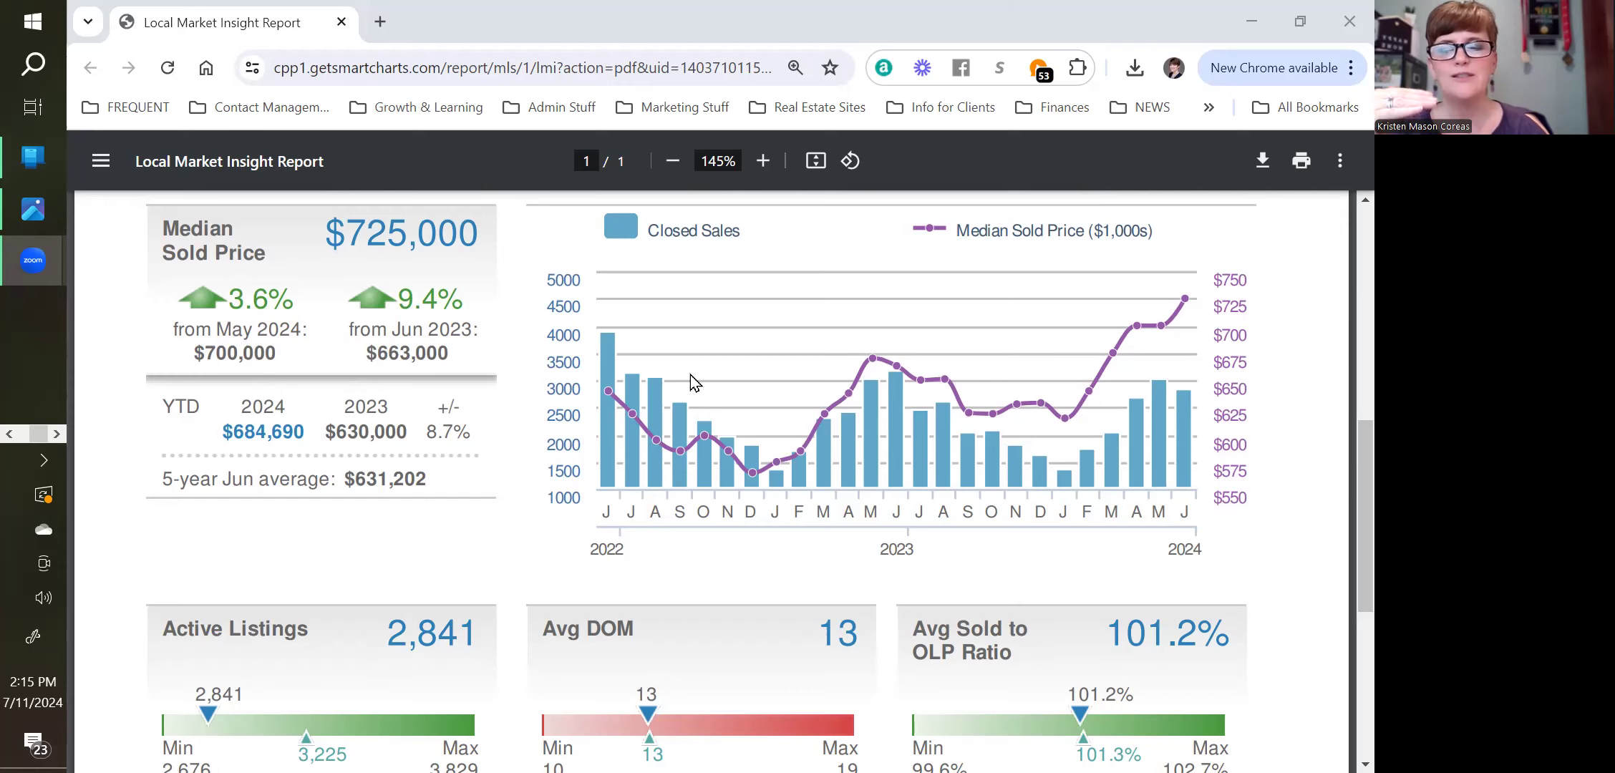
scroll(659, 388, up, 1)
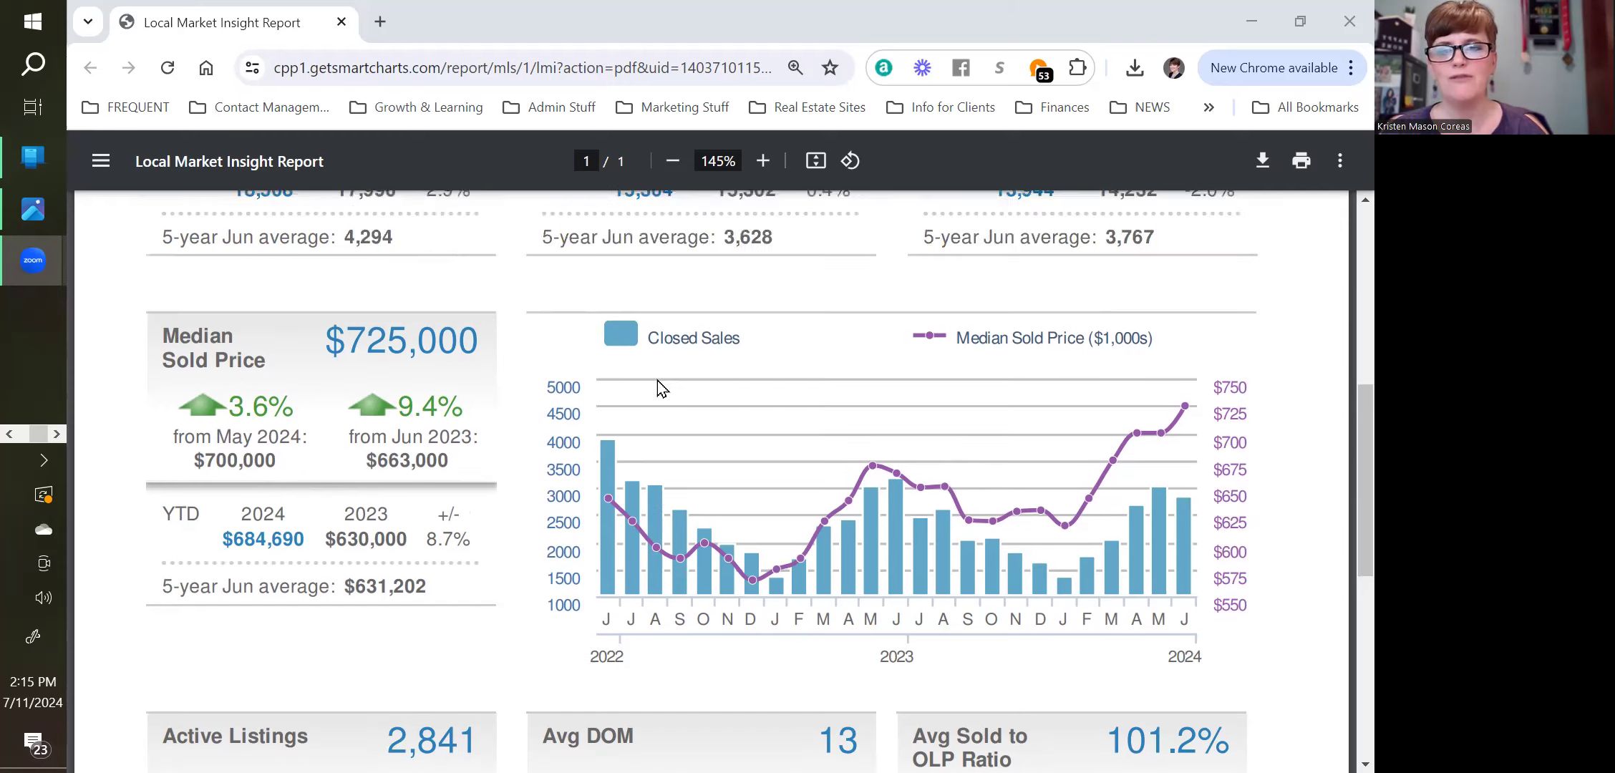
scroll(659, 389, up, 2)
scroll(659, 388, up, 3)
scroll(659, 388, up, 2)
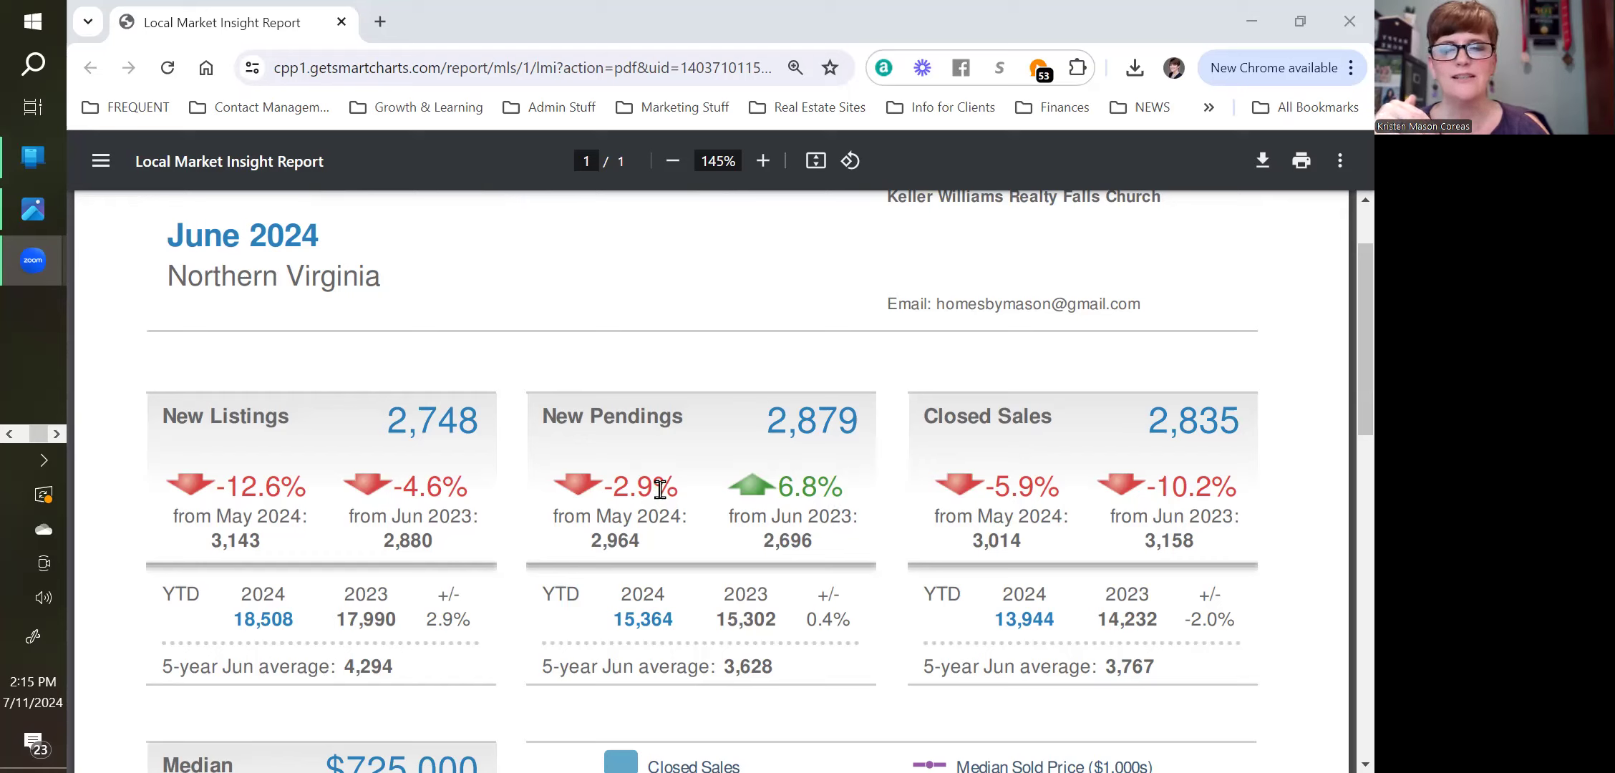
scroll(662, 492, down, 1)
scroll(661, 491, down, 5)
scroll(662, 491, down, 3)
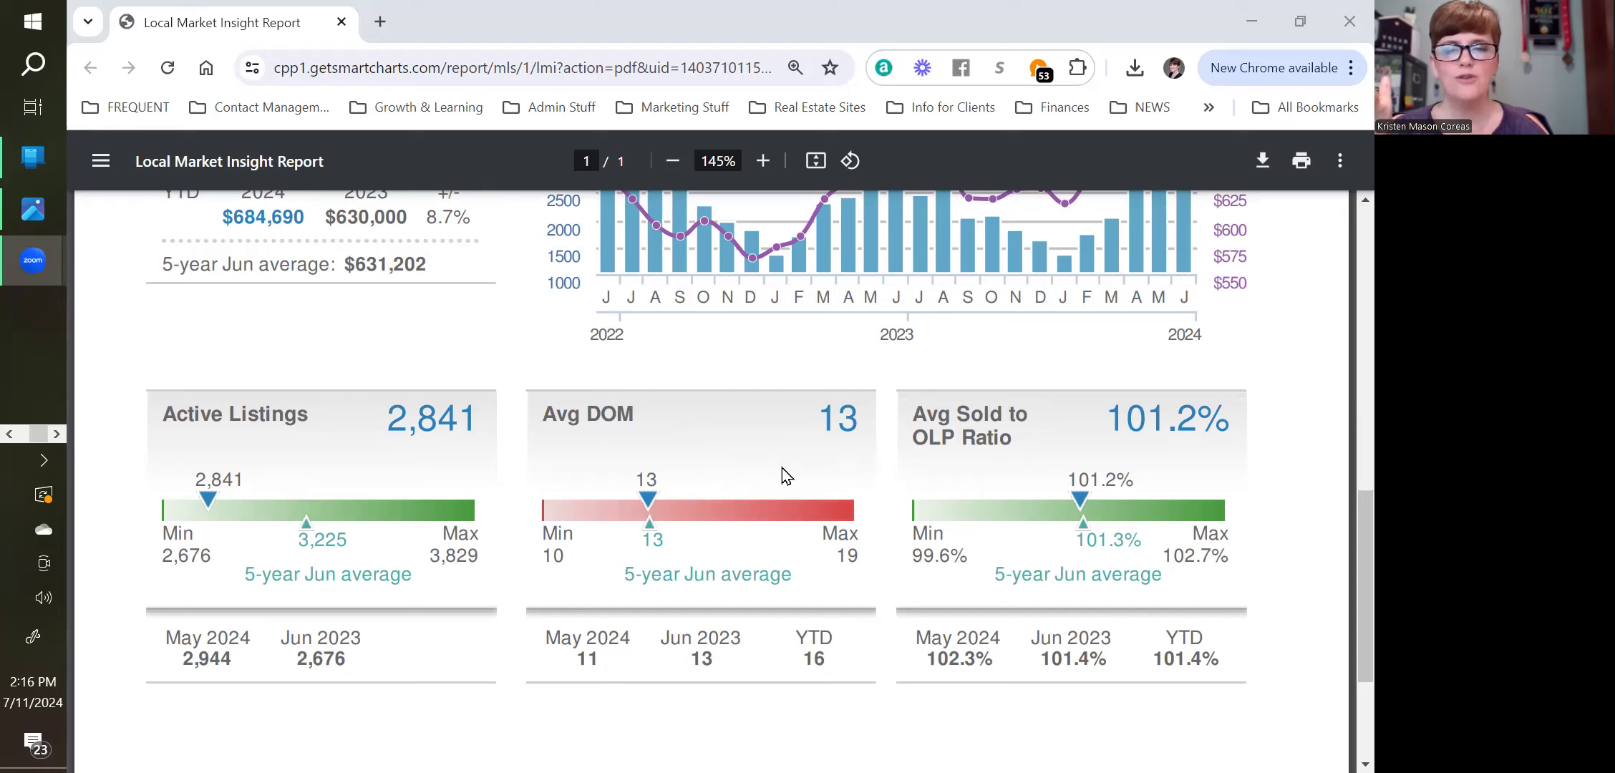
click(35, 267)
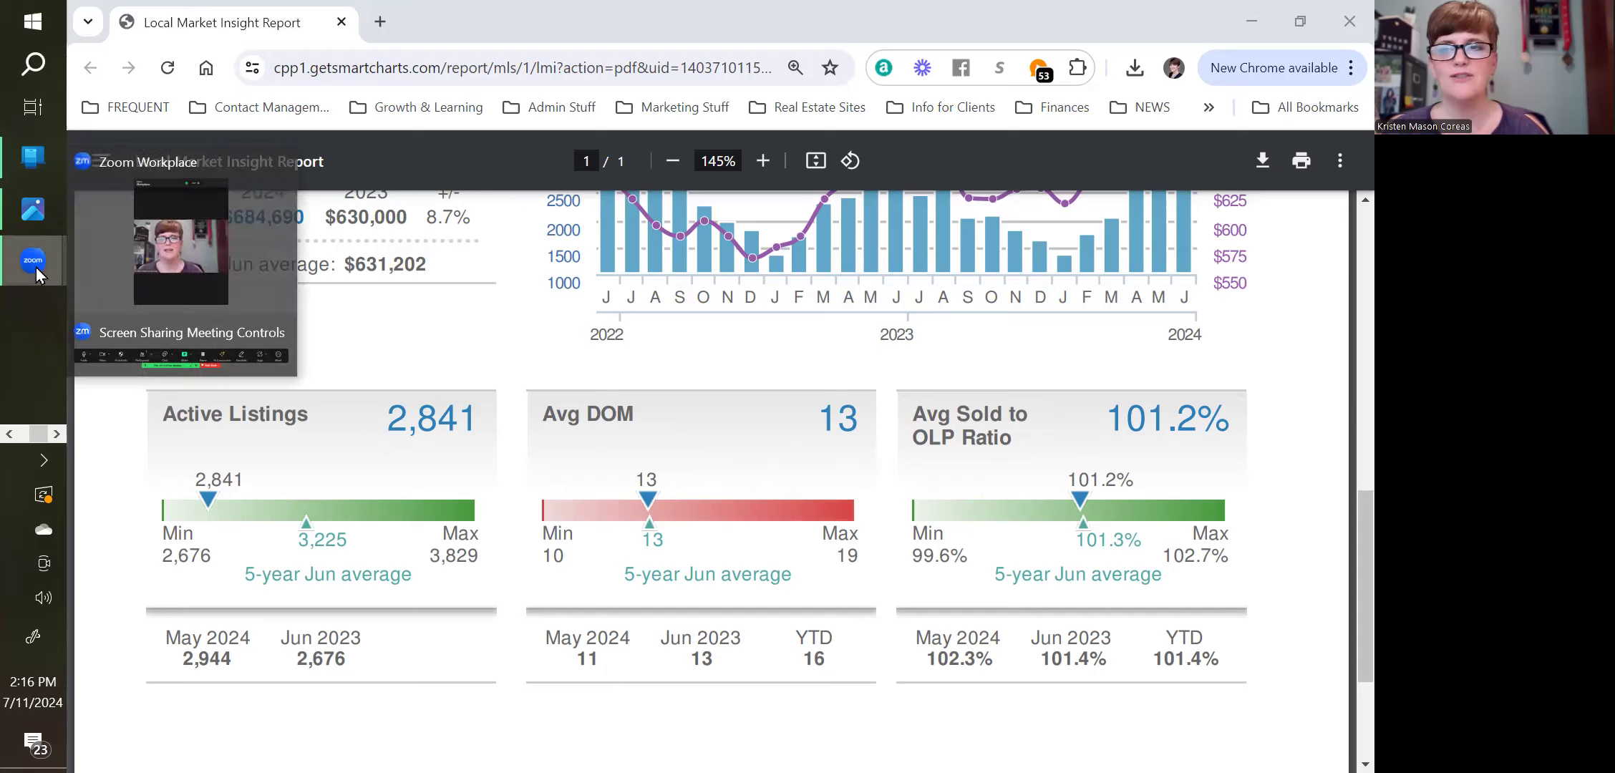
click(176, 265)
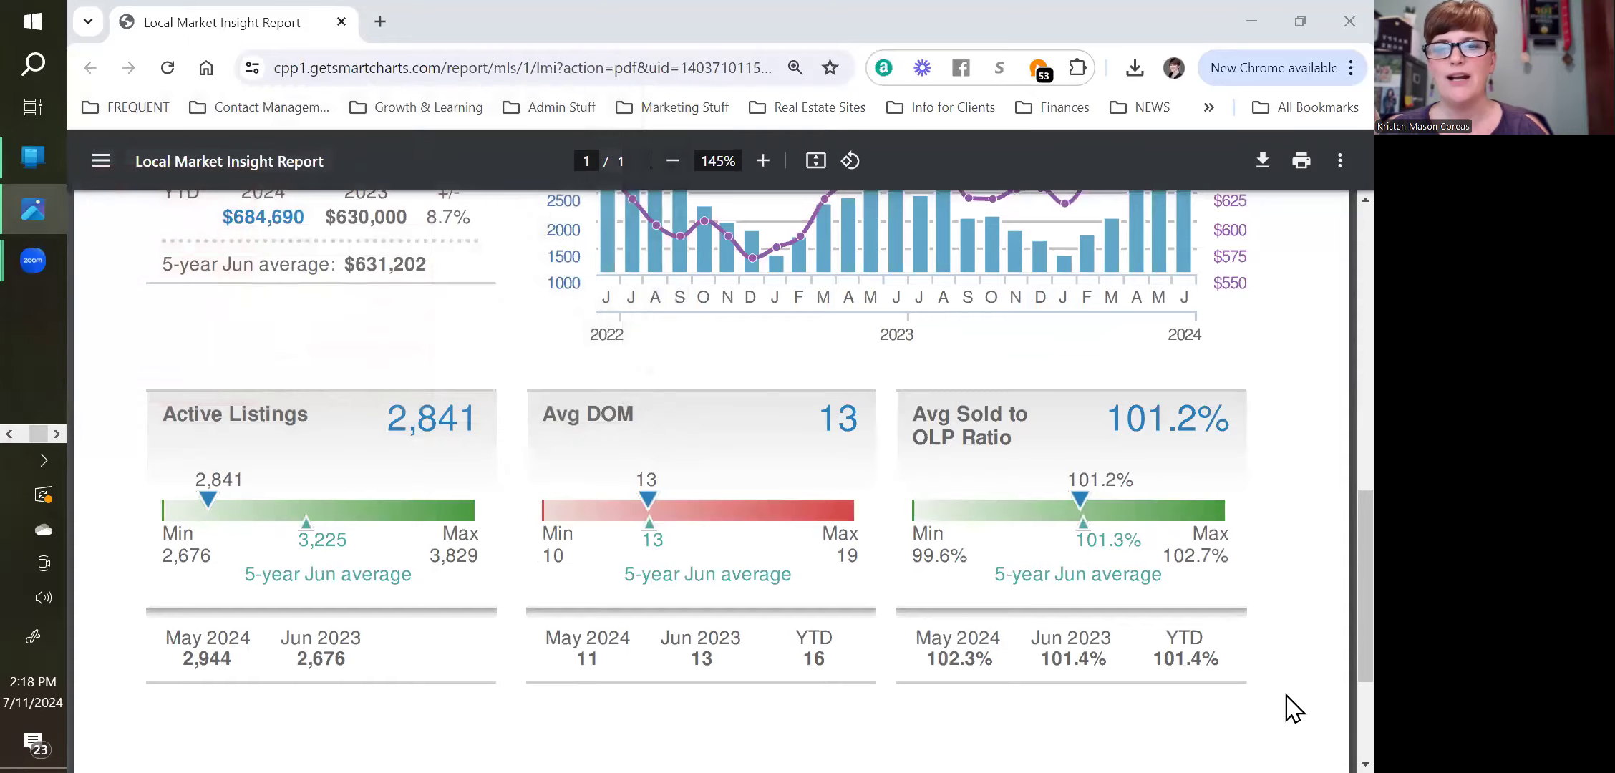
scroll(435, 510, up, 4)
scroll(366, 487, up, 2)
scroll(303, 648, up, 3)
scroll(261, 583, down, 2)
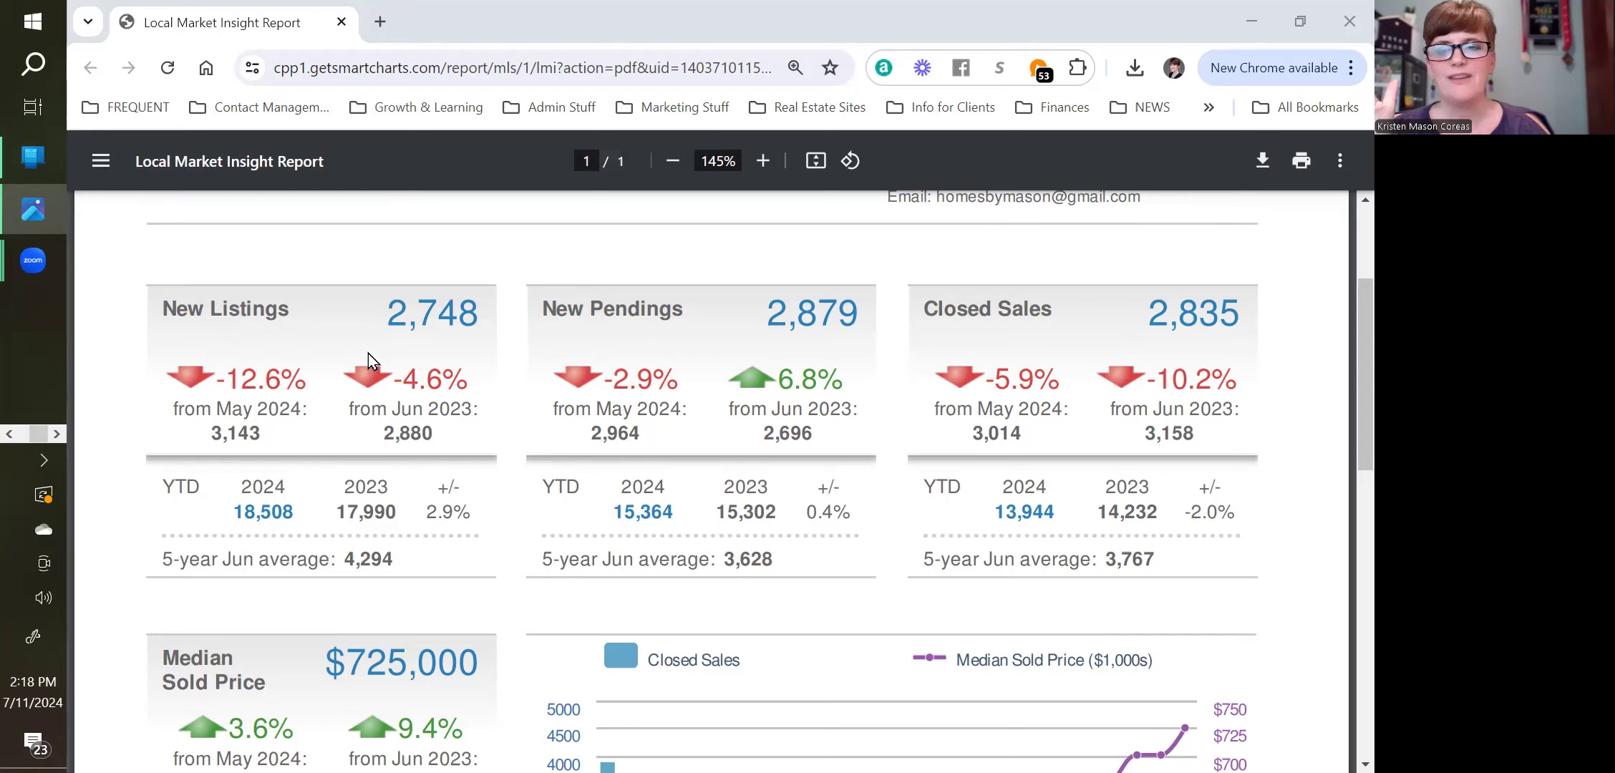
scroll(368, 354, down, 3)
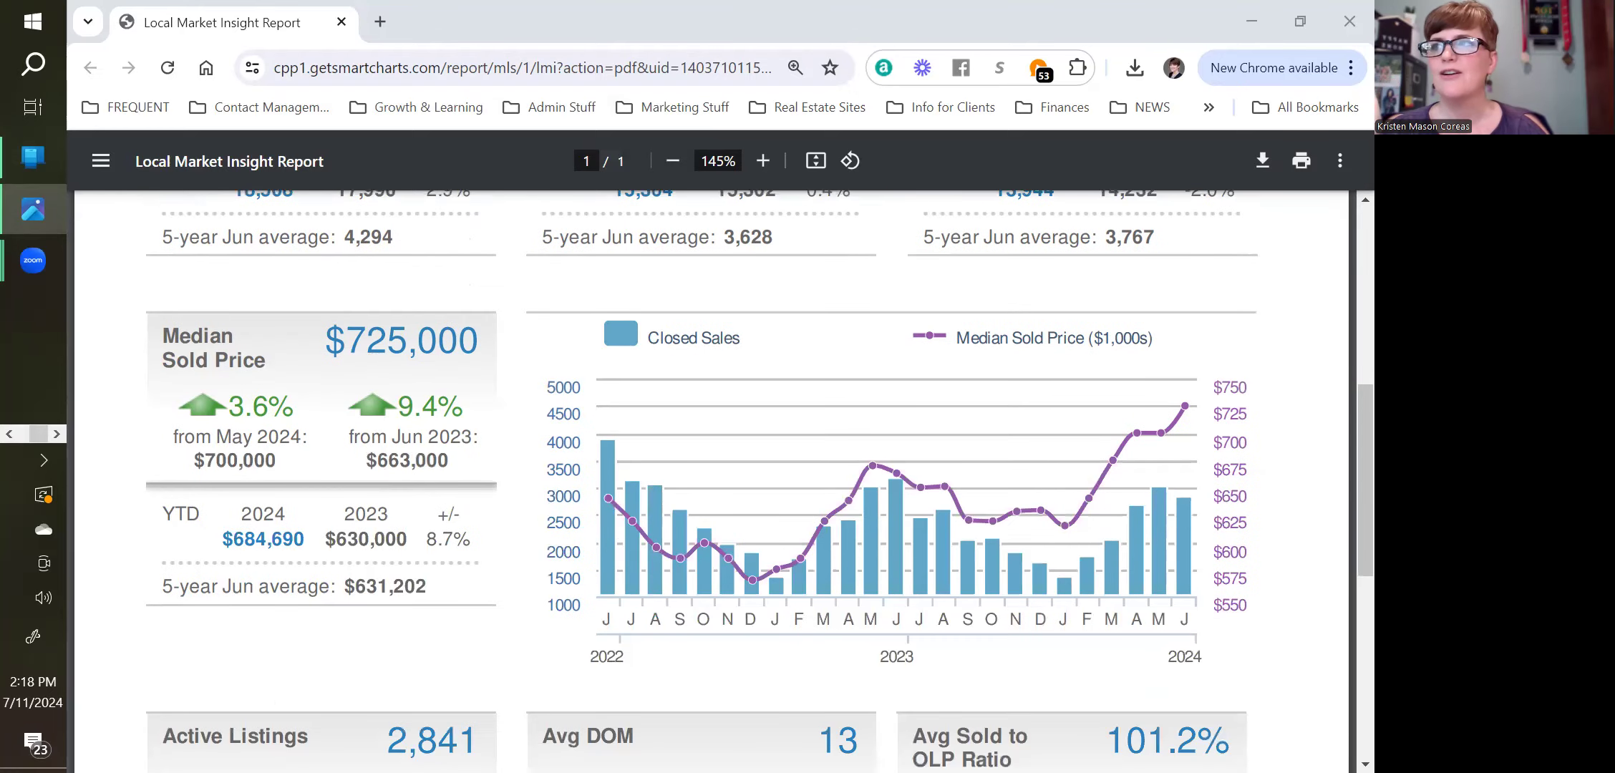